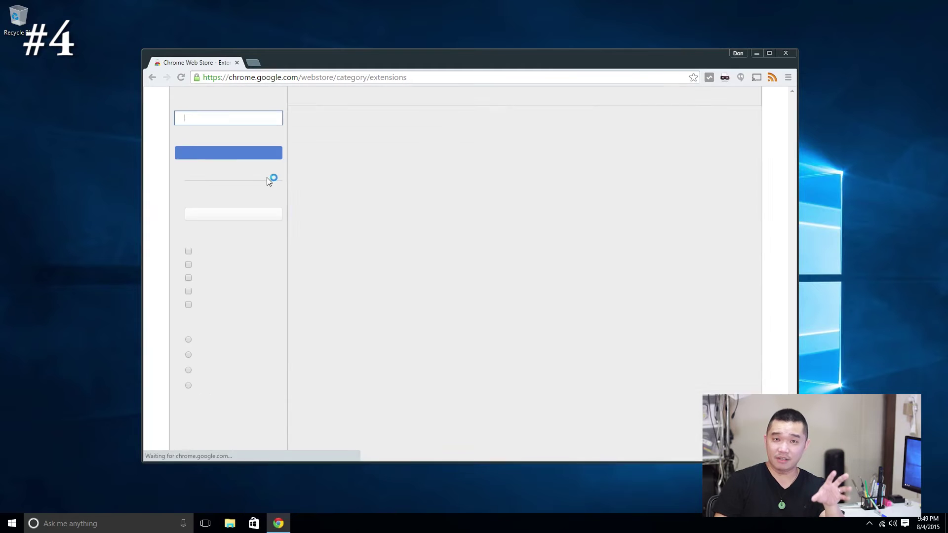
Step: Search the Chrome Web Store for 'bing2chrome' and add the Bing2Google extension to Chrome
left_click(217, 119)
type("bing2chrome")
key("Return")
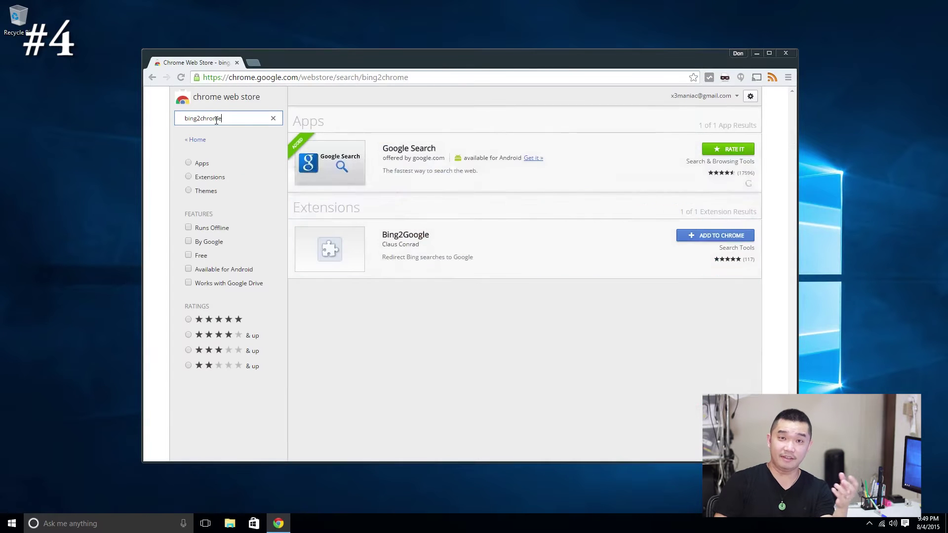
left_click(729, 235)
left_click(493, 173)
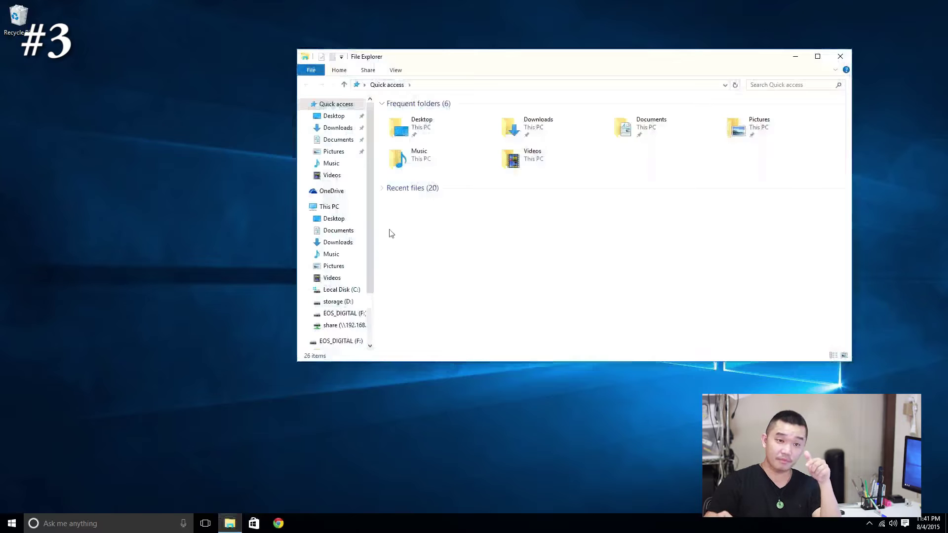
Step: Set 'Open File Explorer to' This PC in Folder Options, then close and relaunch Explorer
key("super+d")
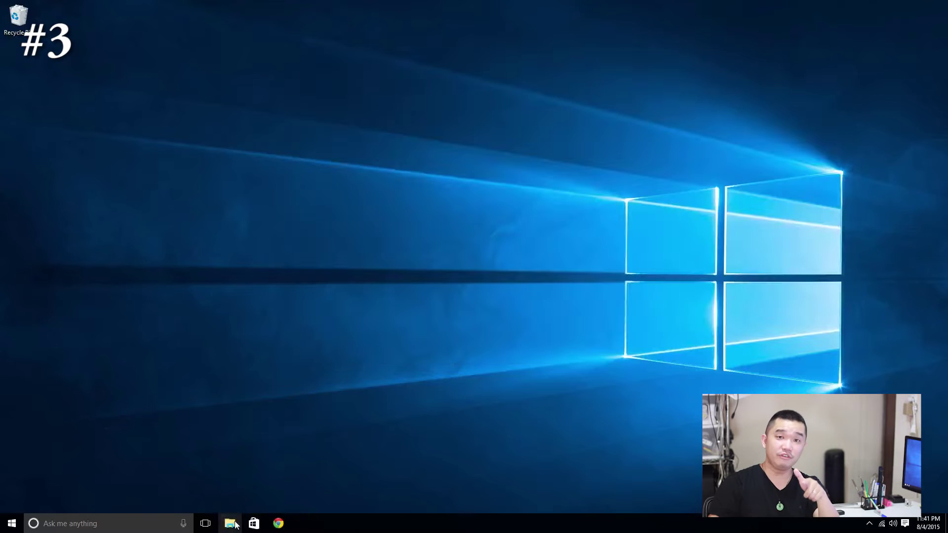
key("super+d")
left_click(398, 70)
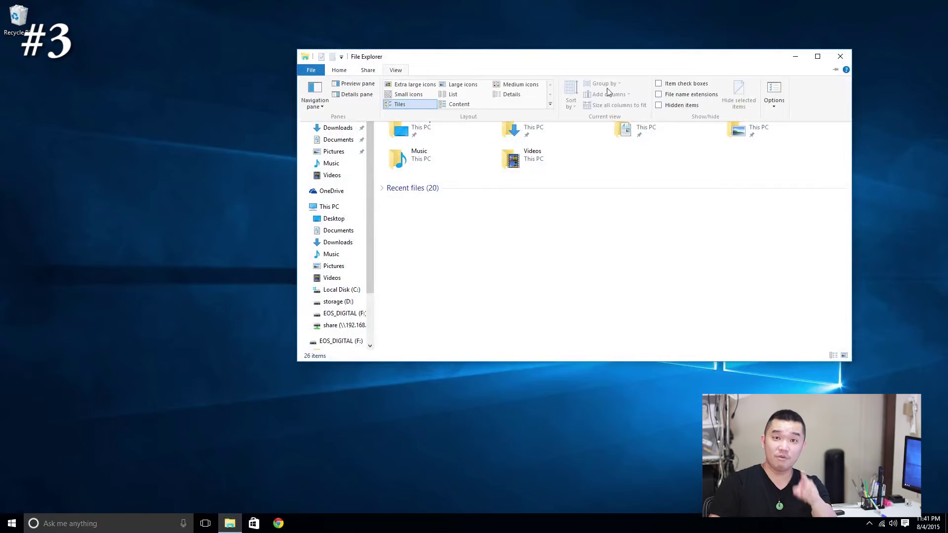
left_click(780, 97)
left_click(425, 141)
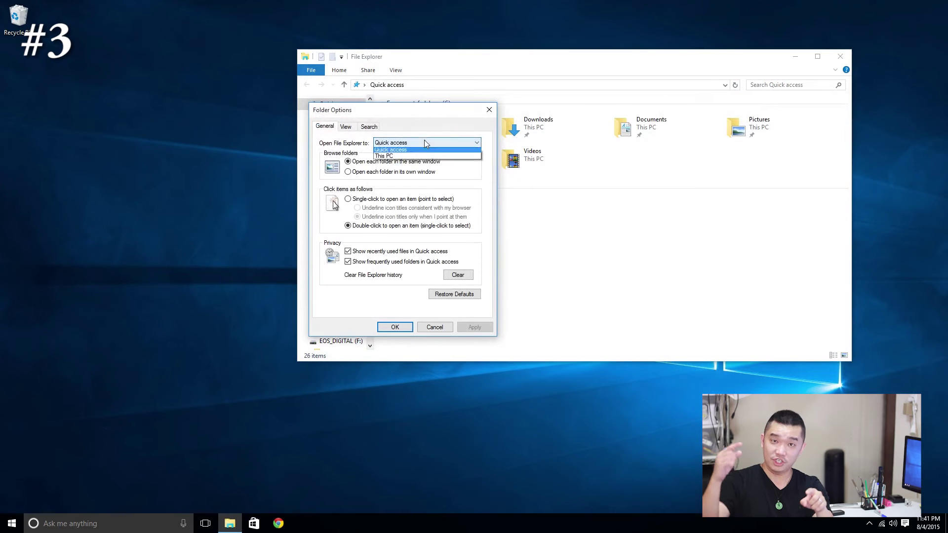
left_click(418, 158)
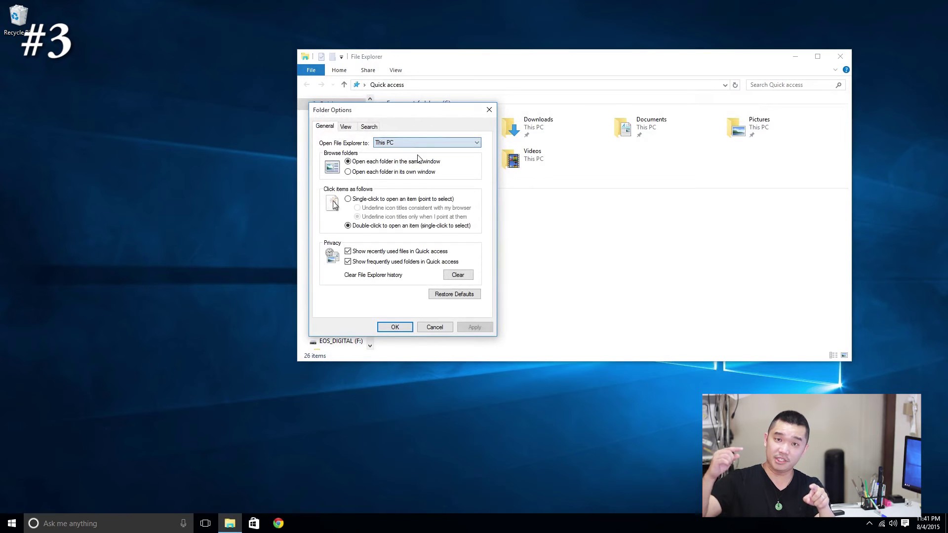
left_click(395, 327)
left_click(840, 56)
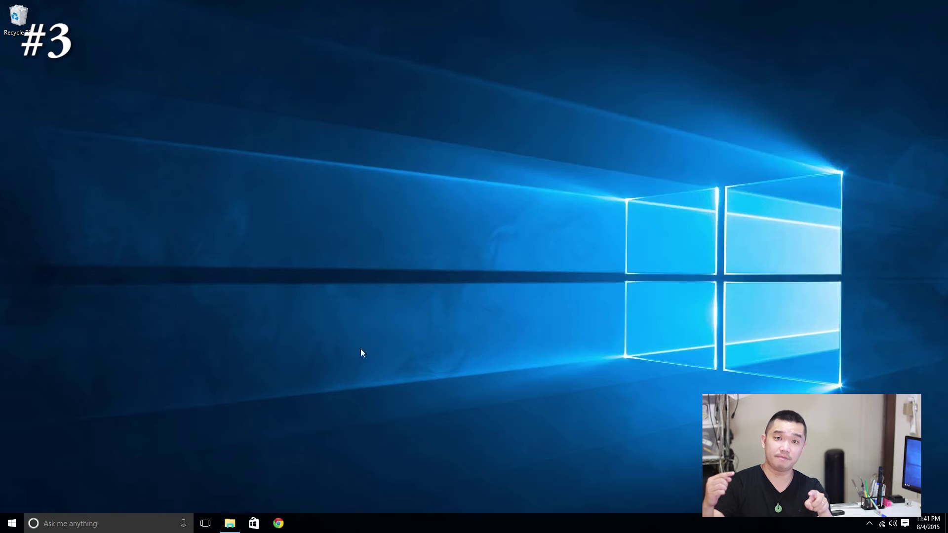
left_click(230, 523)
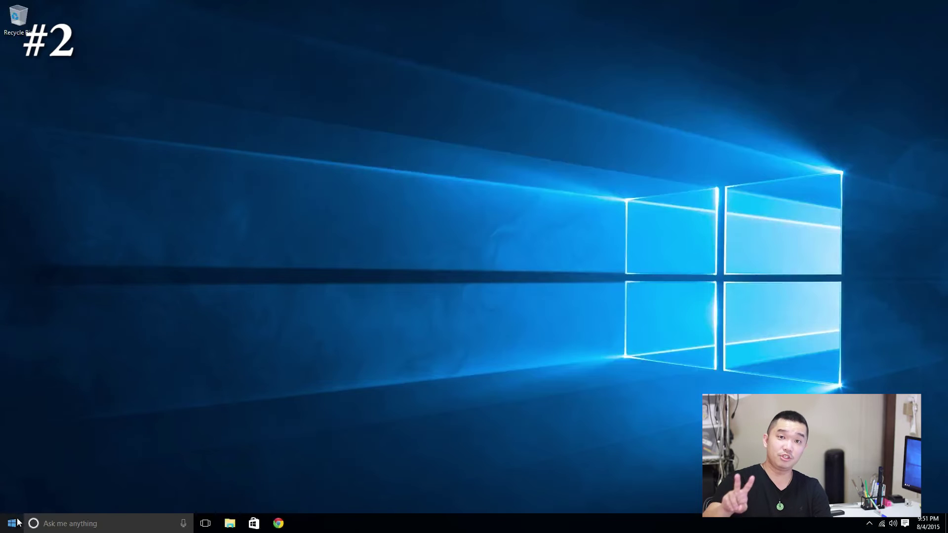
Step: Switch 'Connect to networks shared by my contacts' Off under Manage Wi-Fi settings, then close Settings
left_click(12, 523)
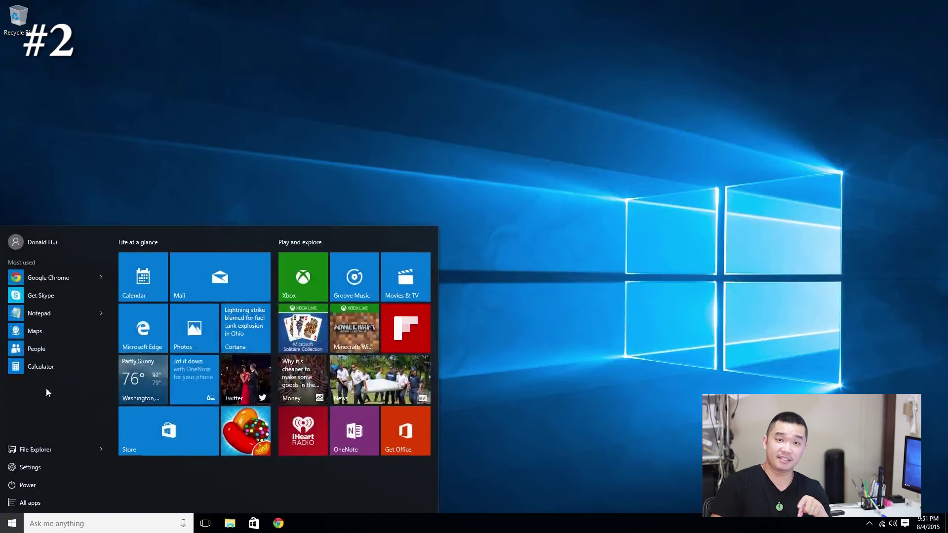
left_click(29, 467)
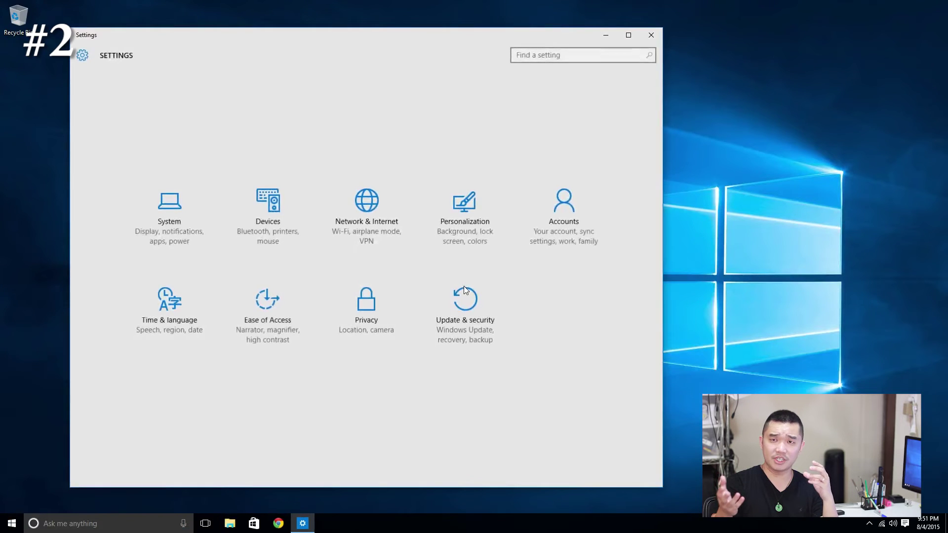
left_click(368, 214)
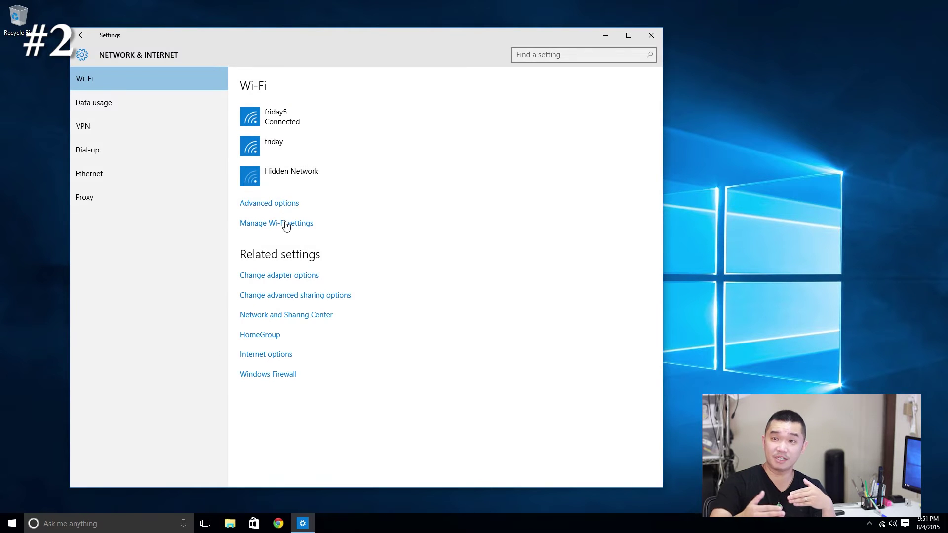
left_click(287, 225)
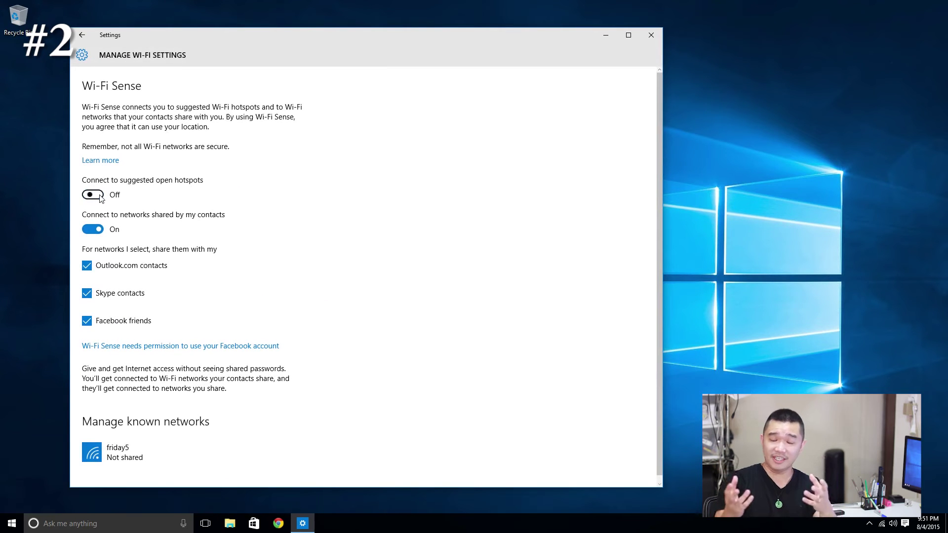
left_click(96, 229)
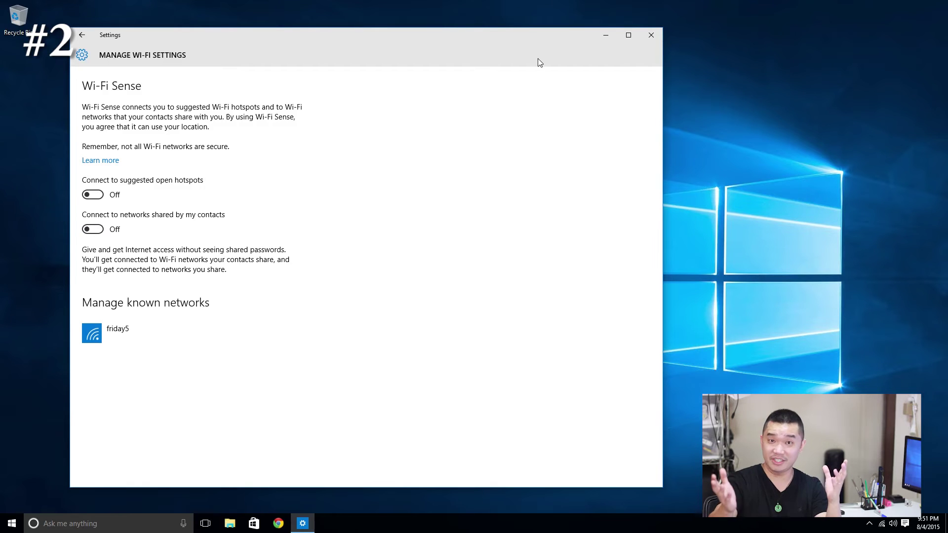
left_click(651, 35)
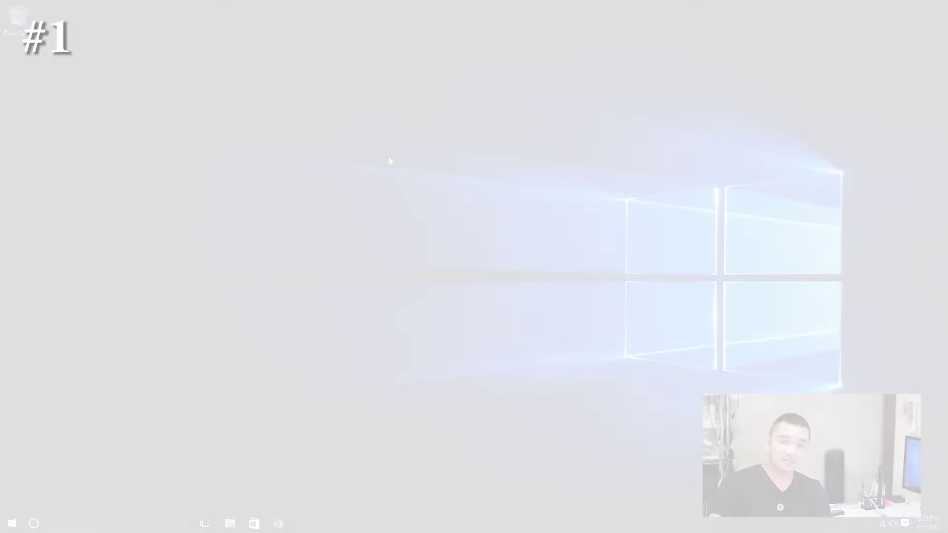
Step: Create a new desktop folder named GodMode.{ED7BA470-8E54-465E-825C-99712043E01C}
right_click(388, 157)
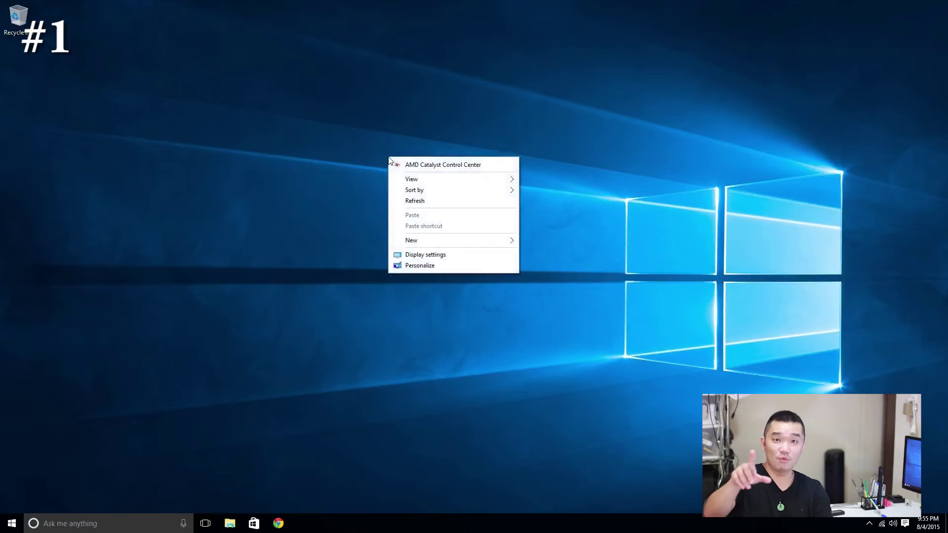
mouse_move(441, 246)
left_click(551, 242)
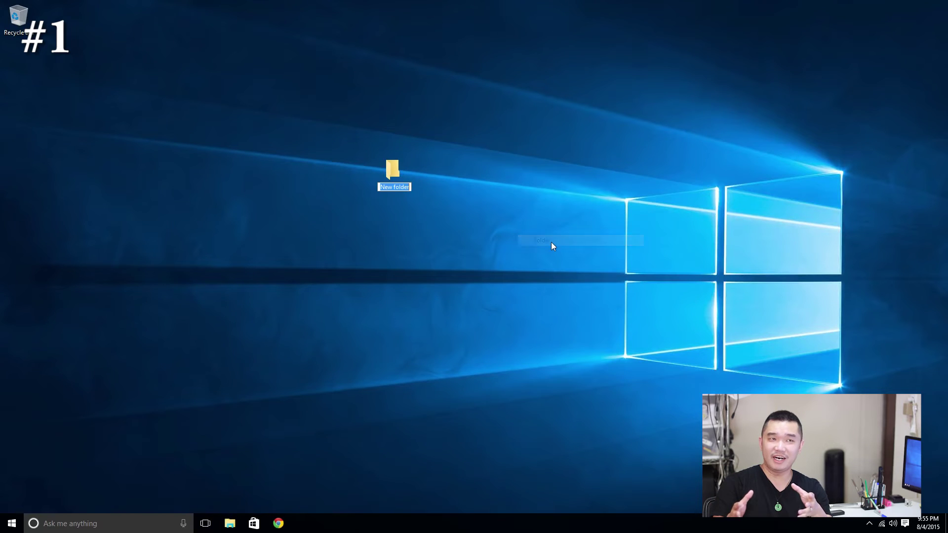
type("{ED7BA470-8E54-465E-825C-99712043E01C}")
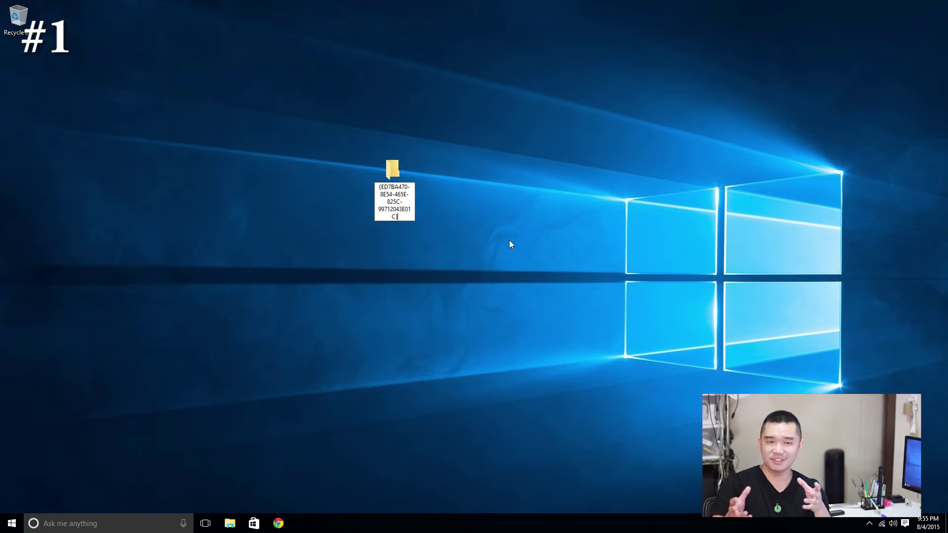
key("Return")
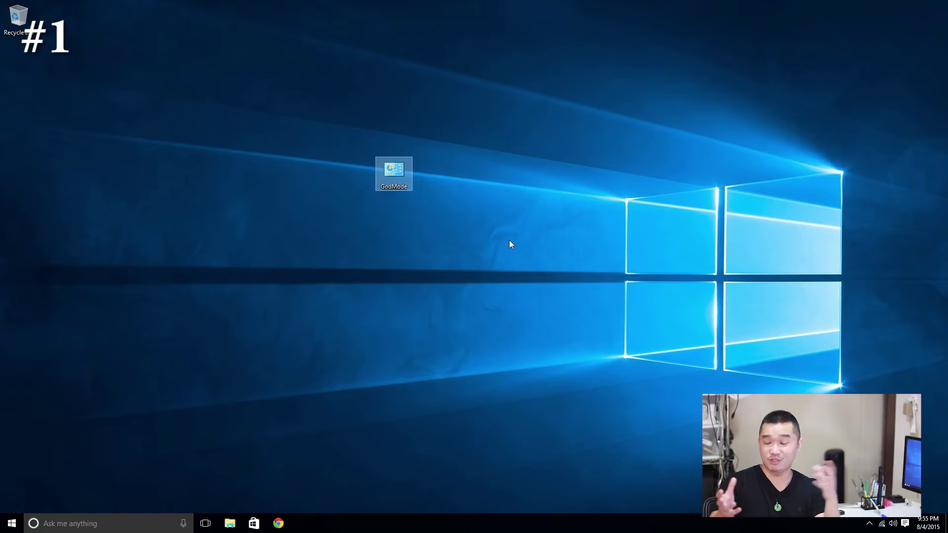
Step: Open the GodMode folder and scroll through its 235 tasks down to User Accounts and Work Folders
double_click(390, 170)
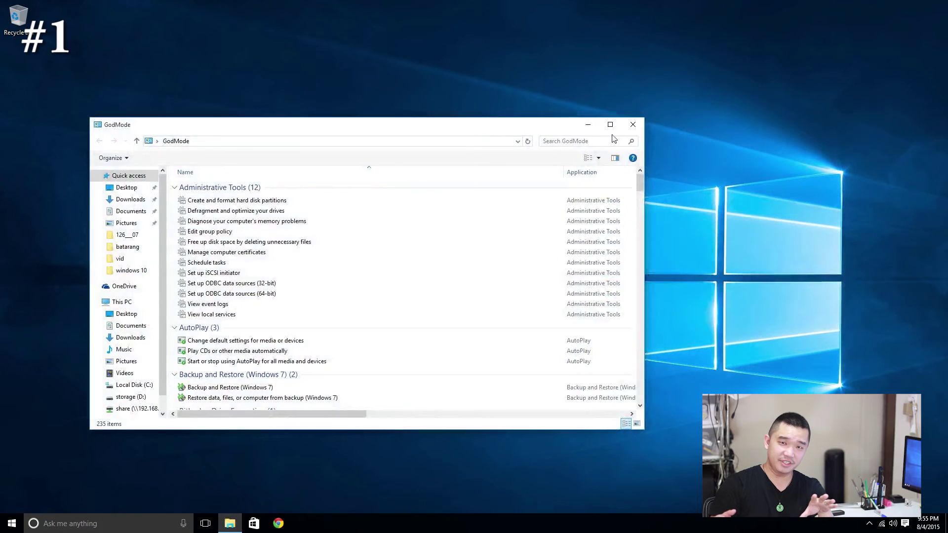
scroll(592, 240, "down", 3)
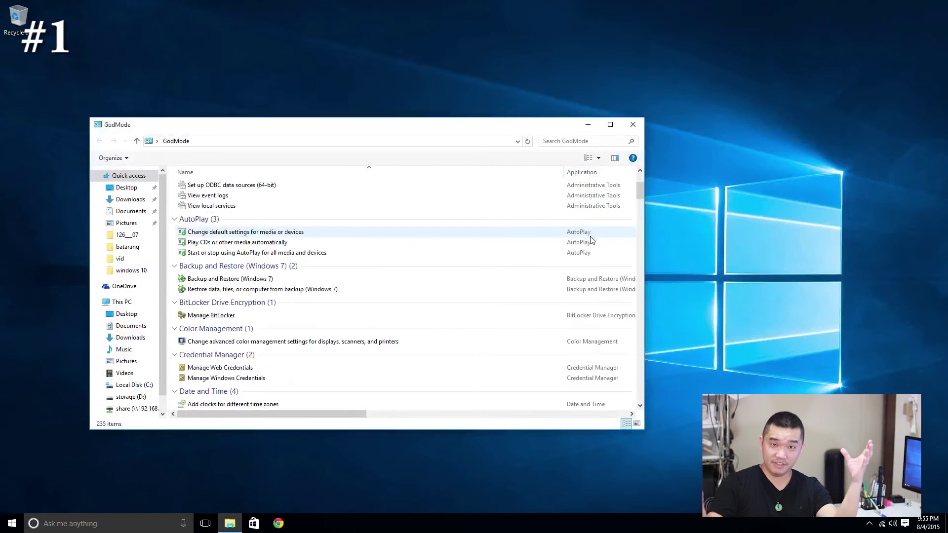
scroll(592, 240, "down", 4)
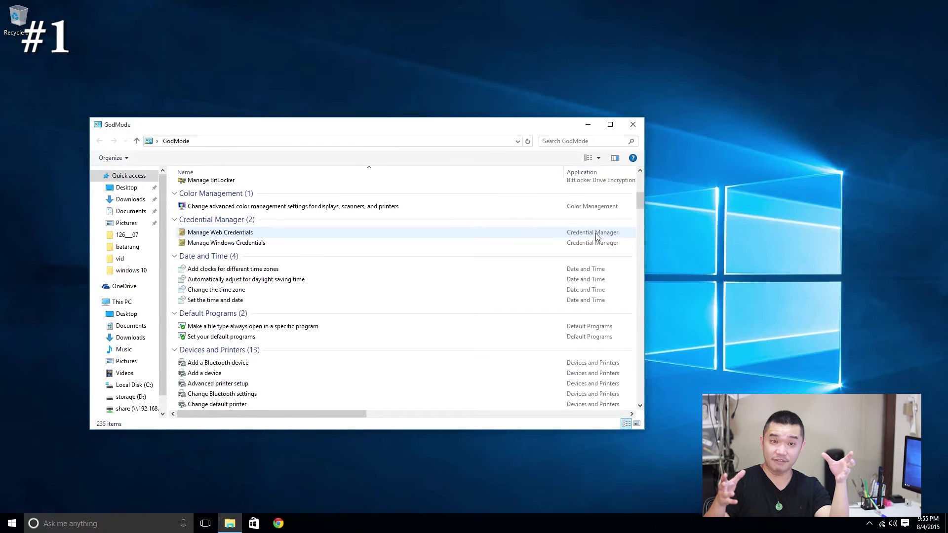
scroll(596, 237, "down", 4)
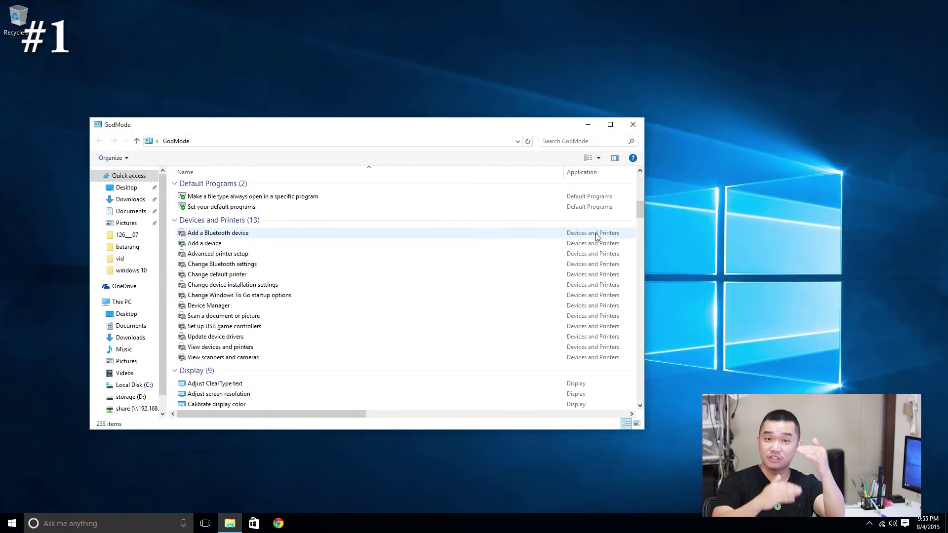
scroll(596, 237, "down", 4)
scroll(597, 238, "down", 3)
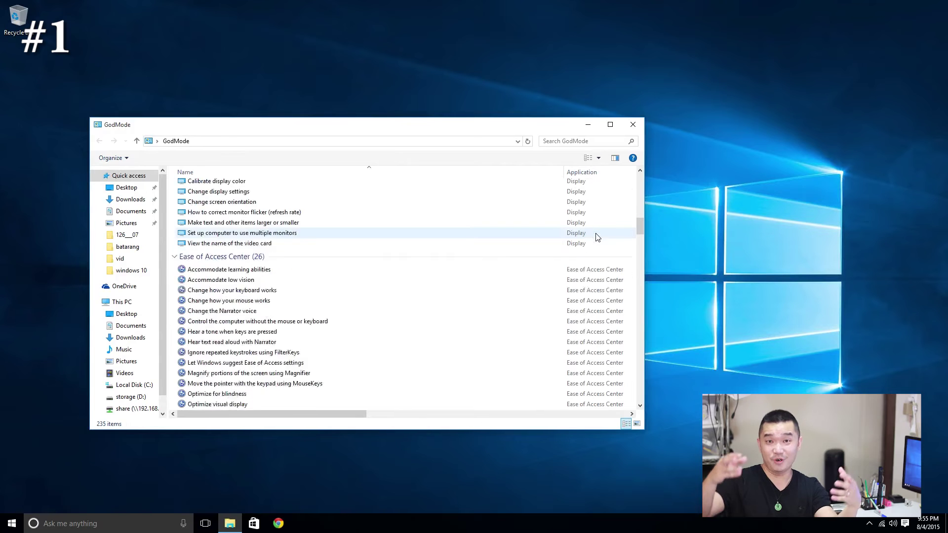
scroll(597, 237, "down", 7)
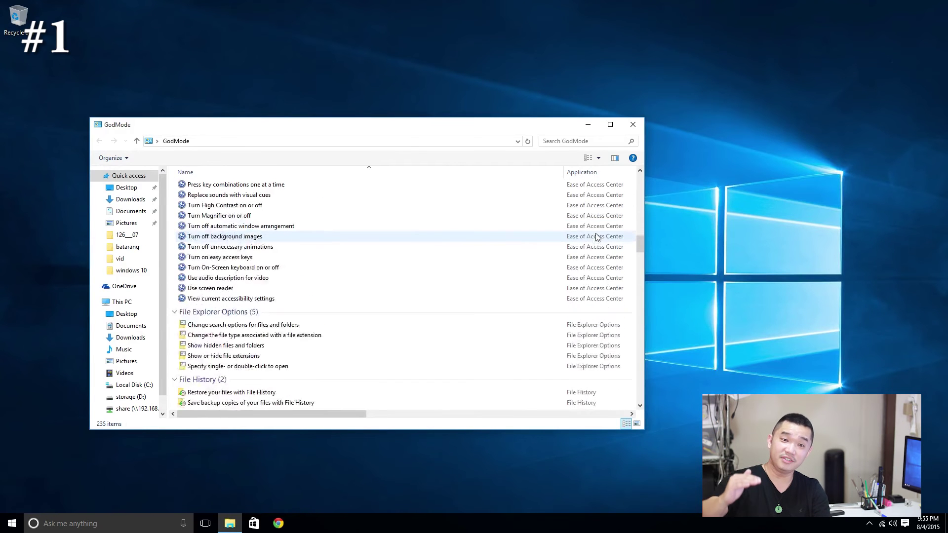
scroll(597, 237, "down", 5)
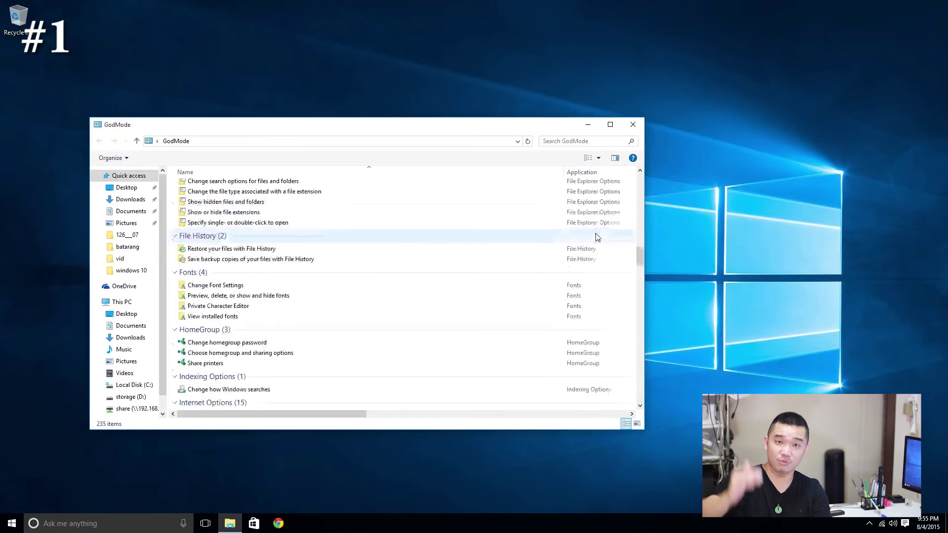
scroll(598, 238, "down", 10)
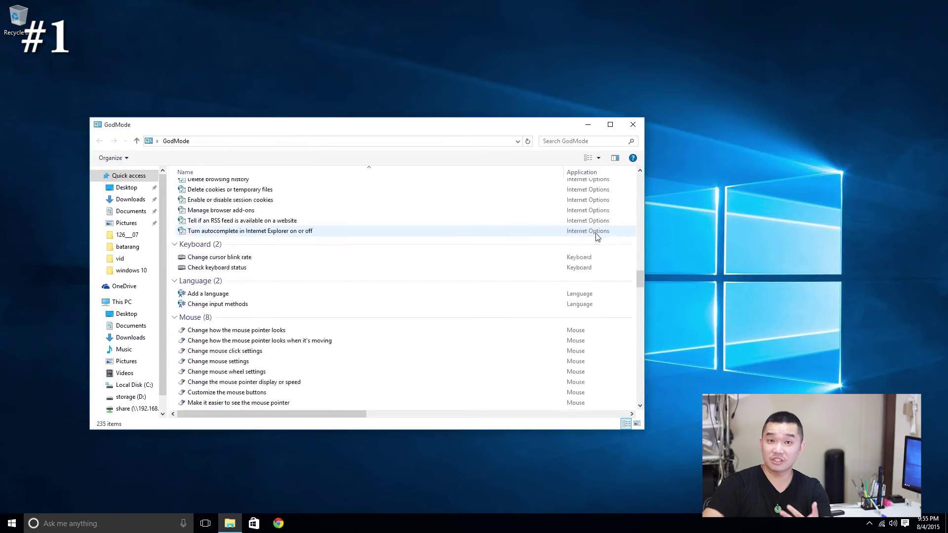
scroll(598, 237, "down", 10)
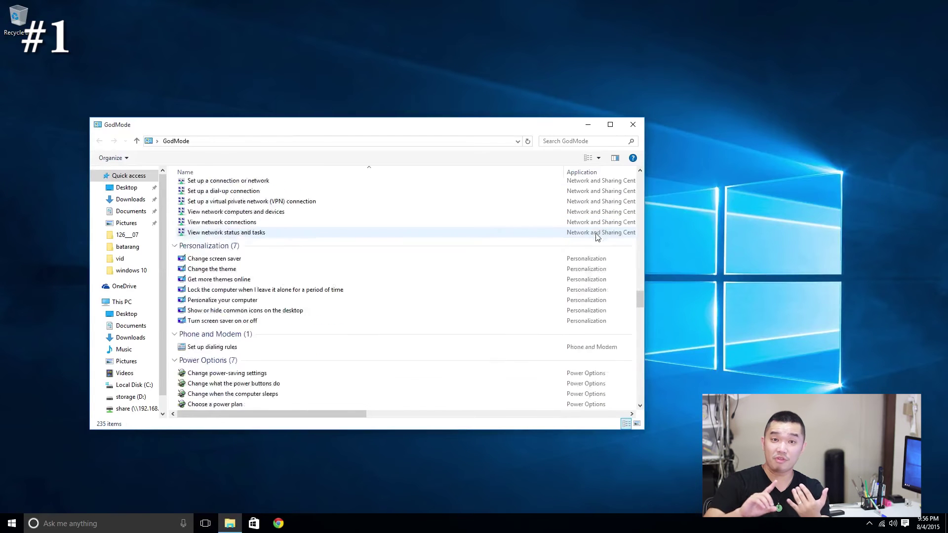
scroll(598, 238, "down", 8)
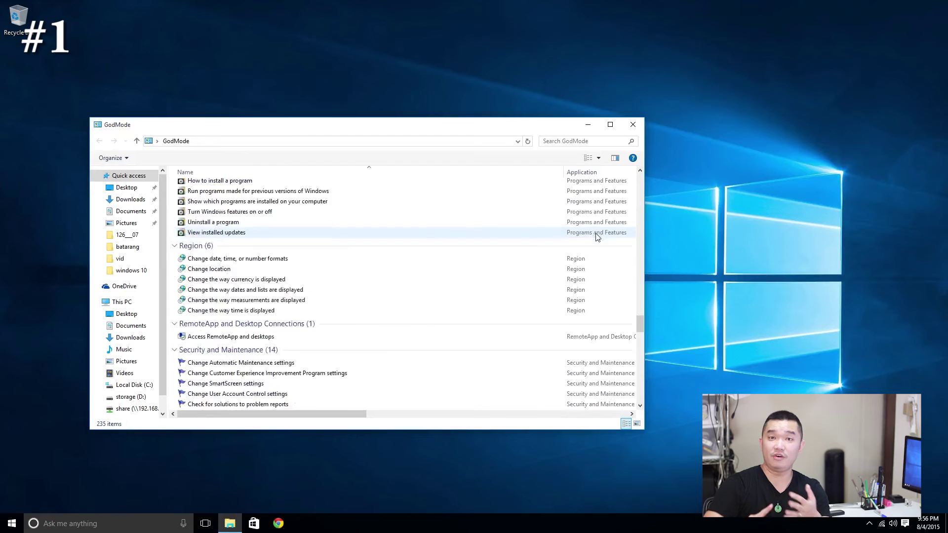
scroll(597, 238, "down", 10)
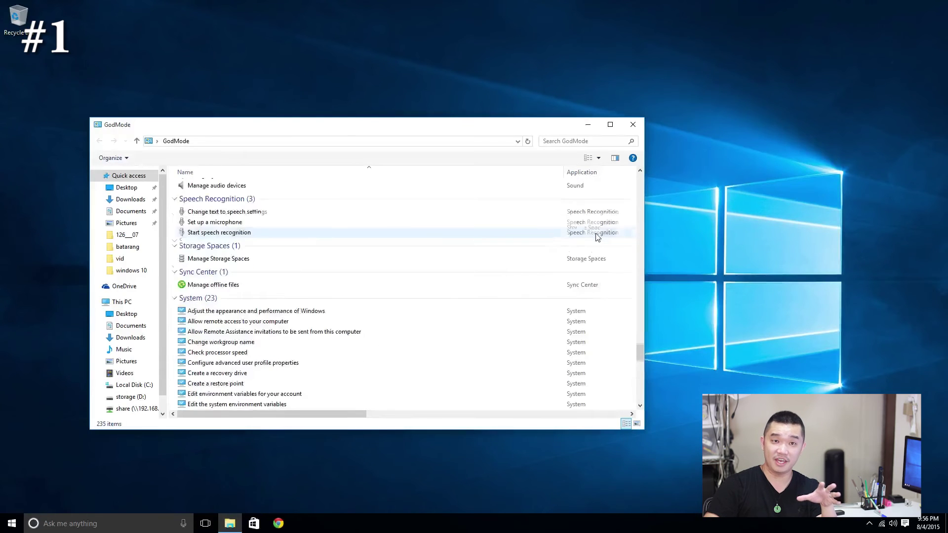
scroll(598, 237, "down", 12)
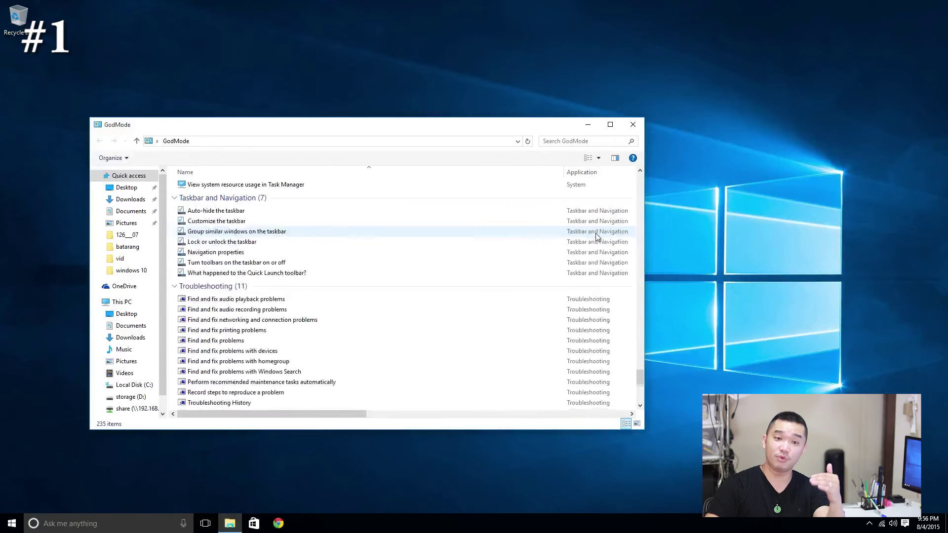
scroll(597, 237, "down", 4)
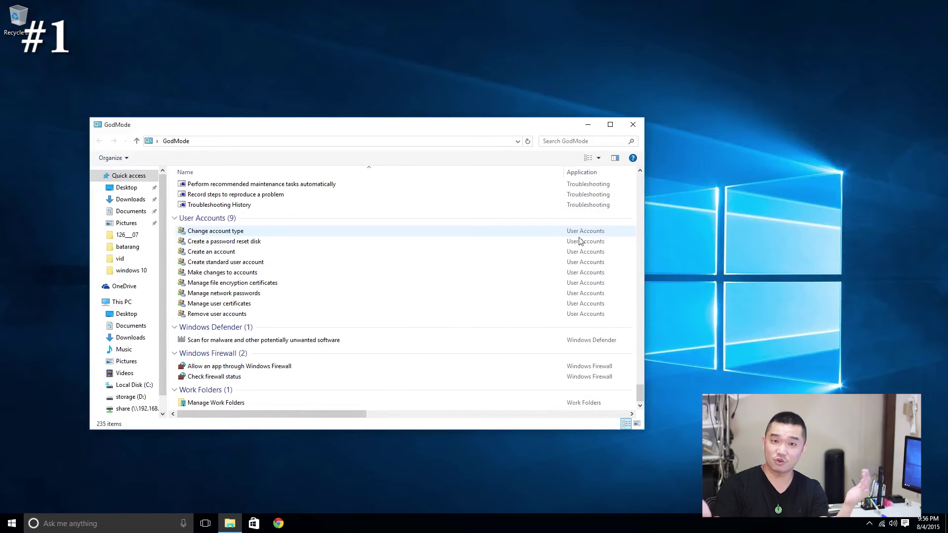